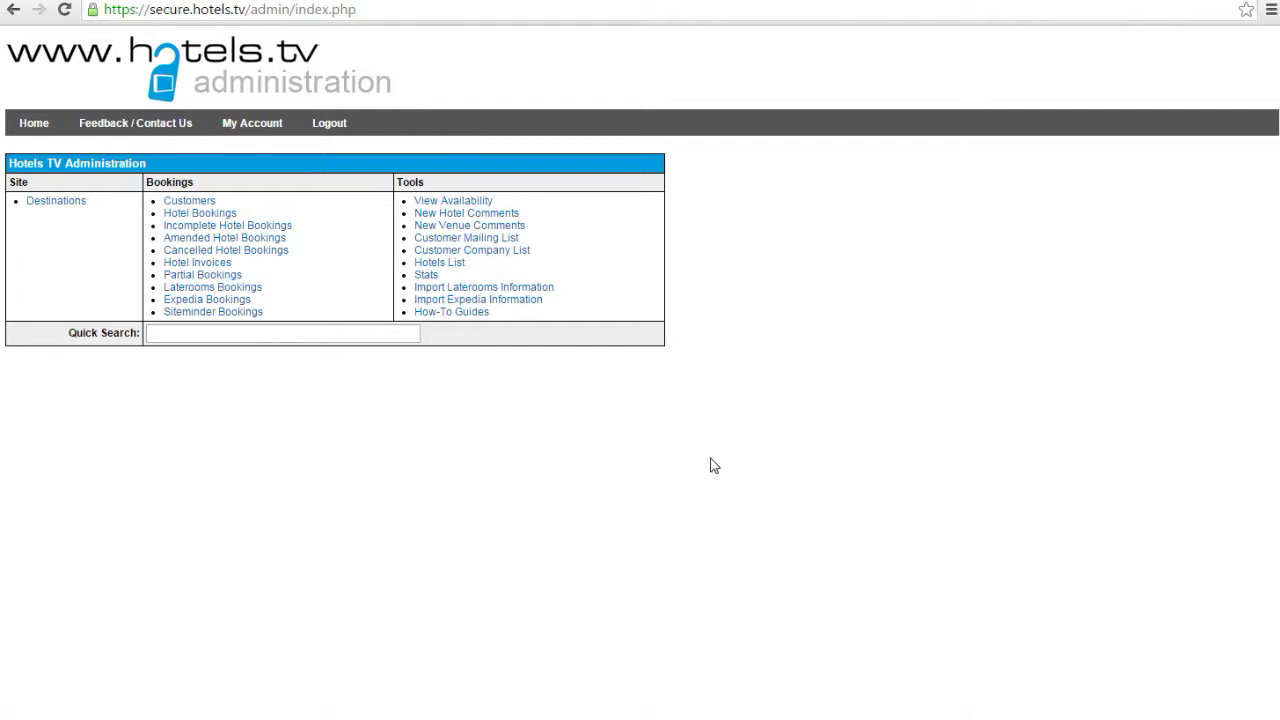
From Destinations, open Francesca and begin an empty Add/Edit Box form for it
left_click(58, 207)
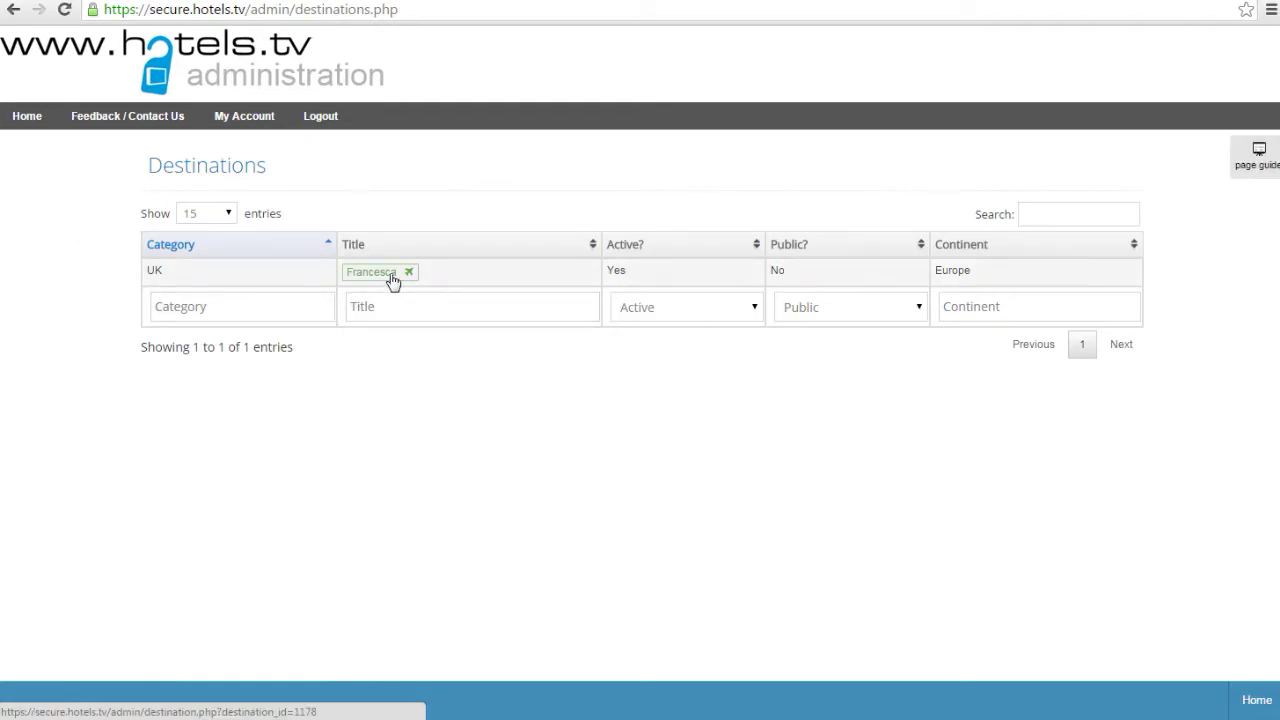
left_click(392, 278)
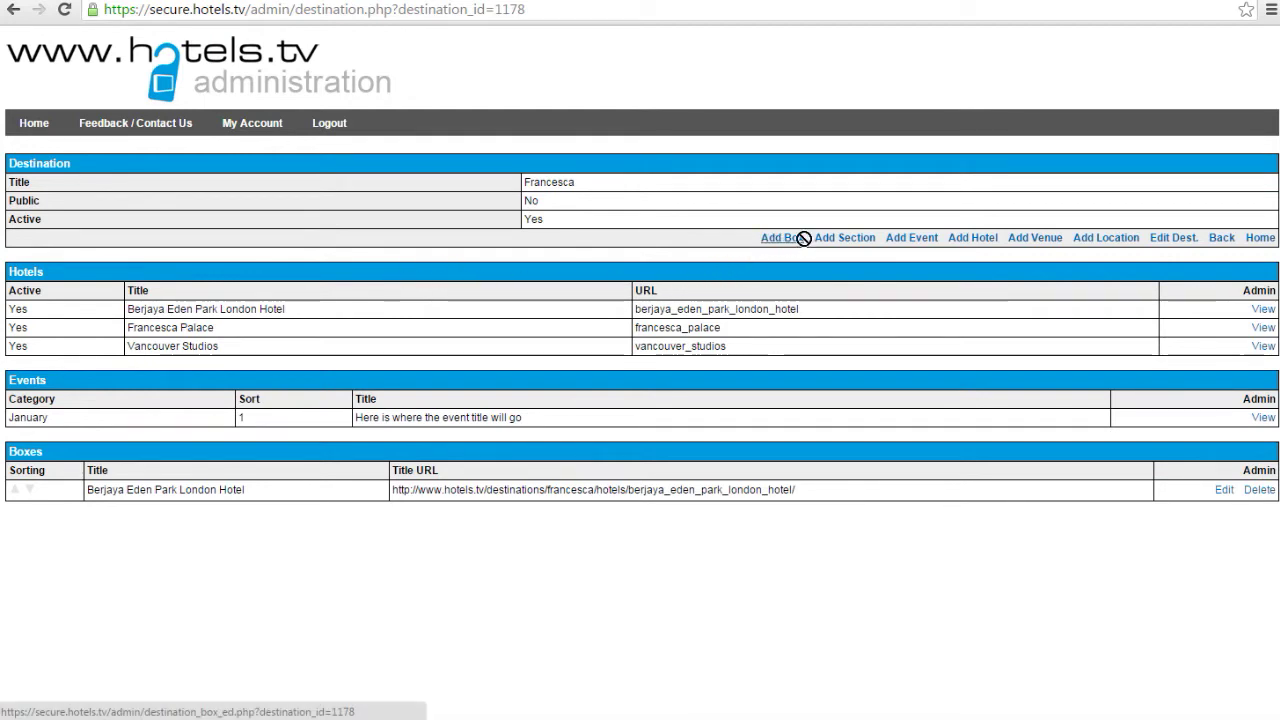
left_click(771, 239)
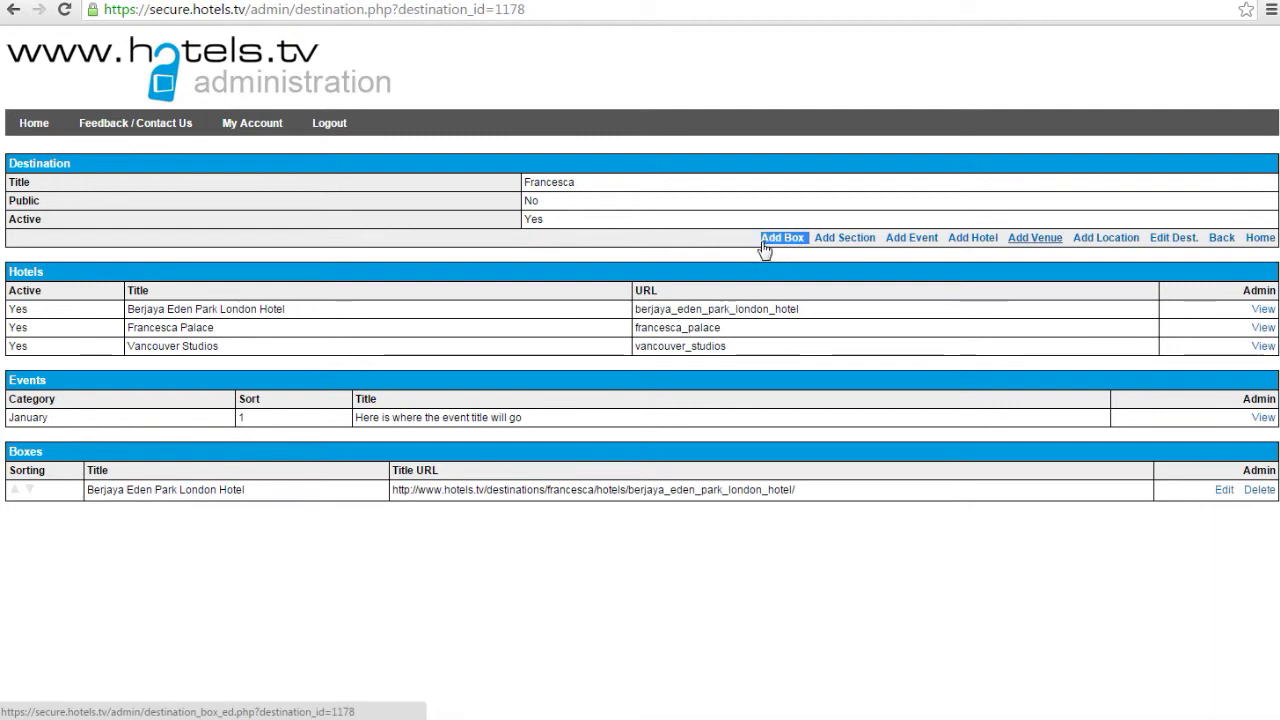
left_click(785, 257)
left_click(786, 244)
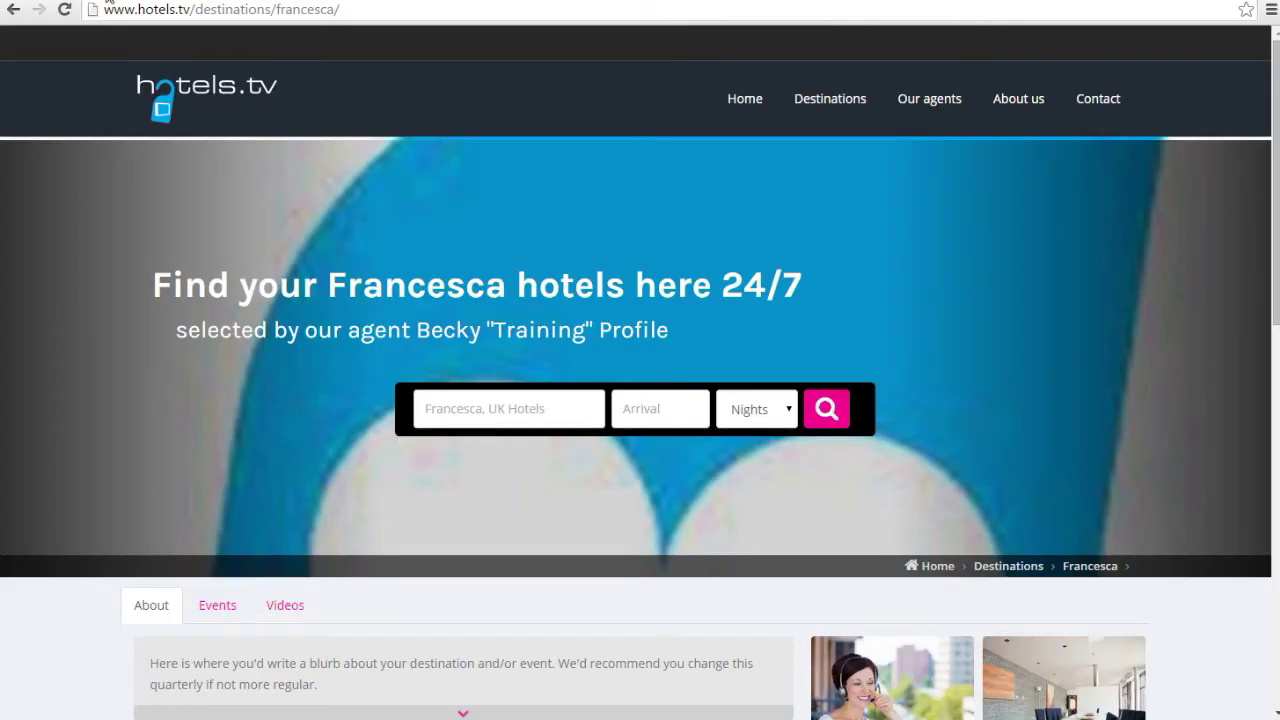
On the public Francesca page, list all Francesca hotels, including Vancouver Studios and Berjaya Eden Park London Hotel
scroll(414, 323, "down", 4)
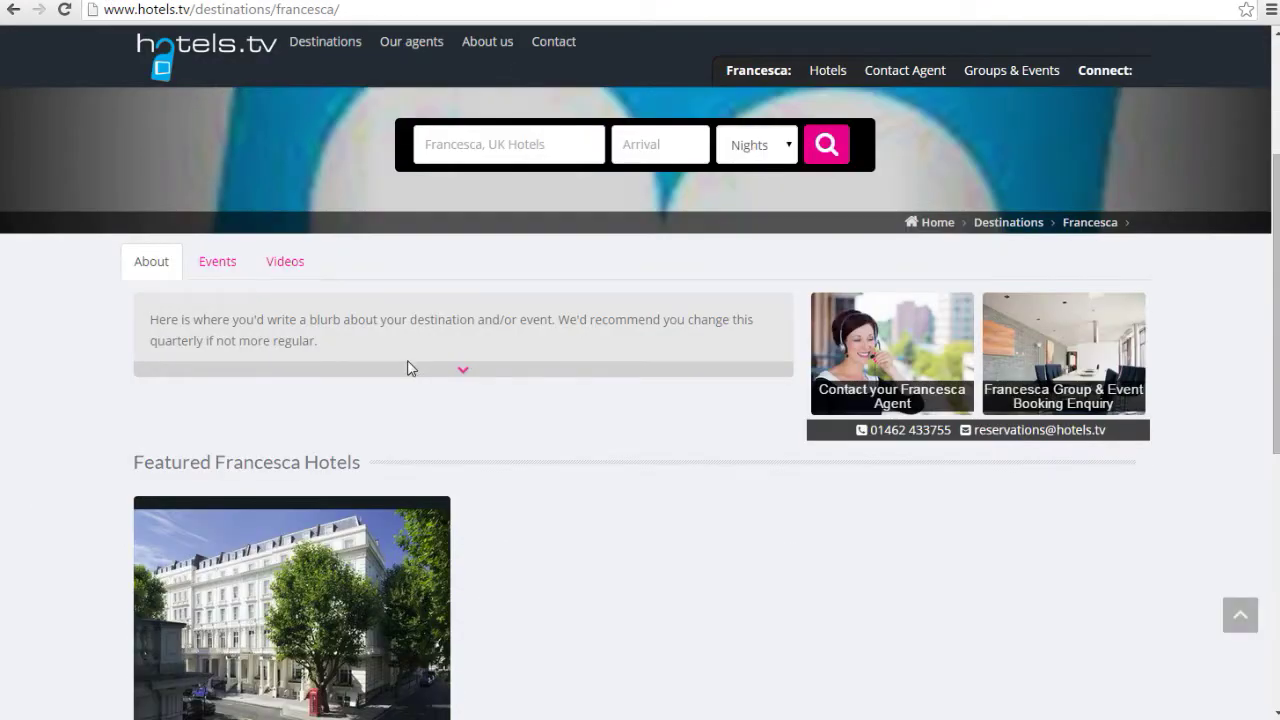
scroll(534, 497, "down", 3)
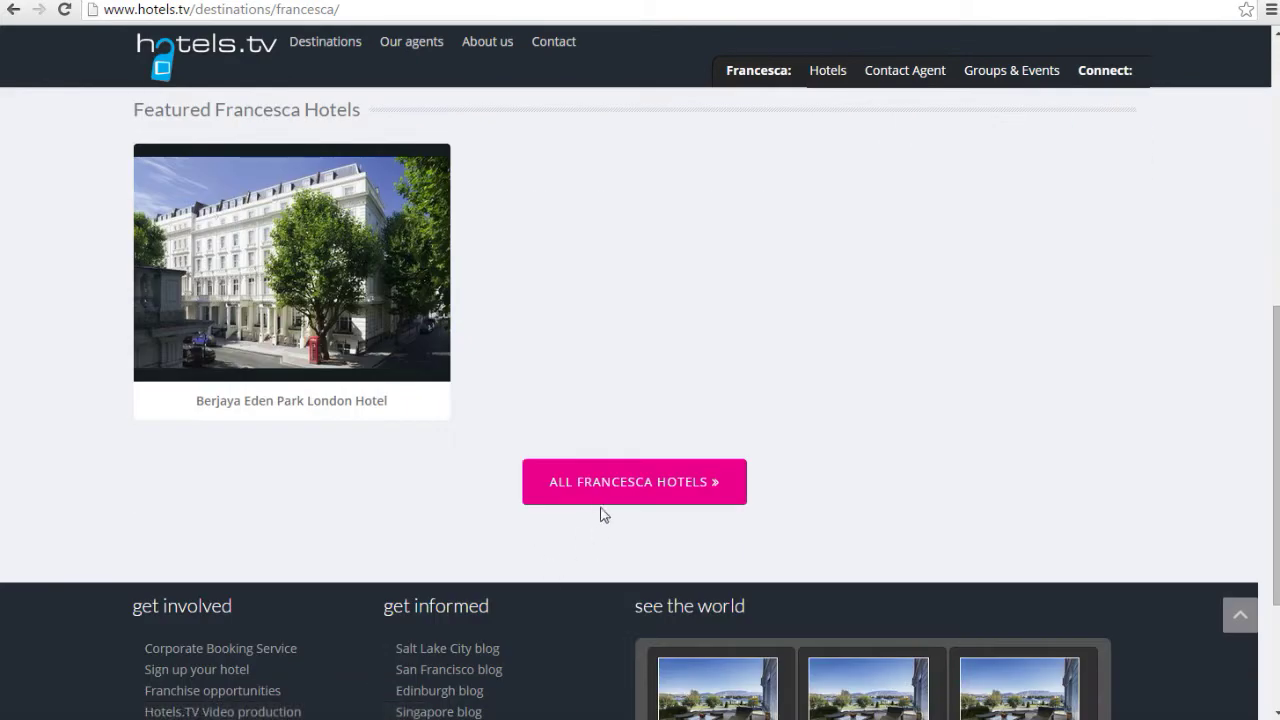
left_click(622, 483)
scroll(624, 482, "down", 5)
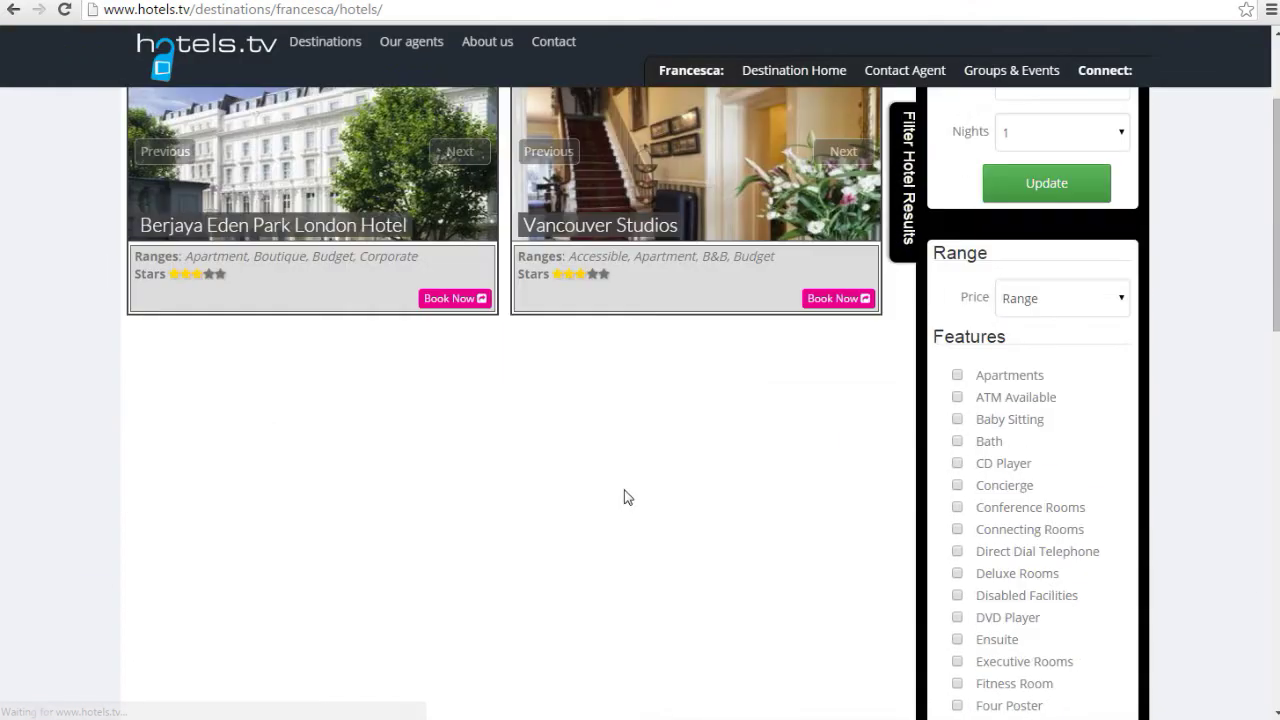
scroll(650, 444, "up", 1)
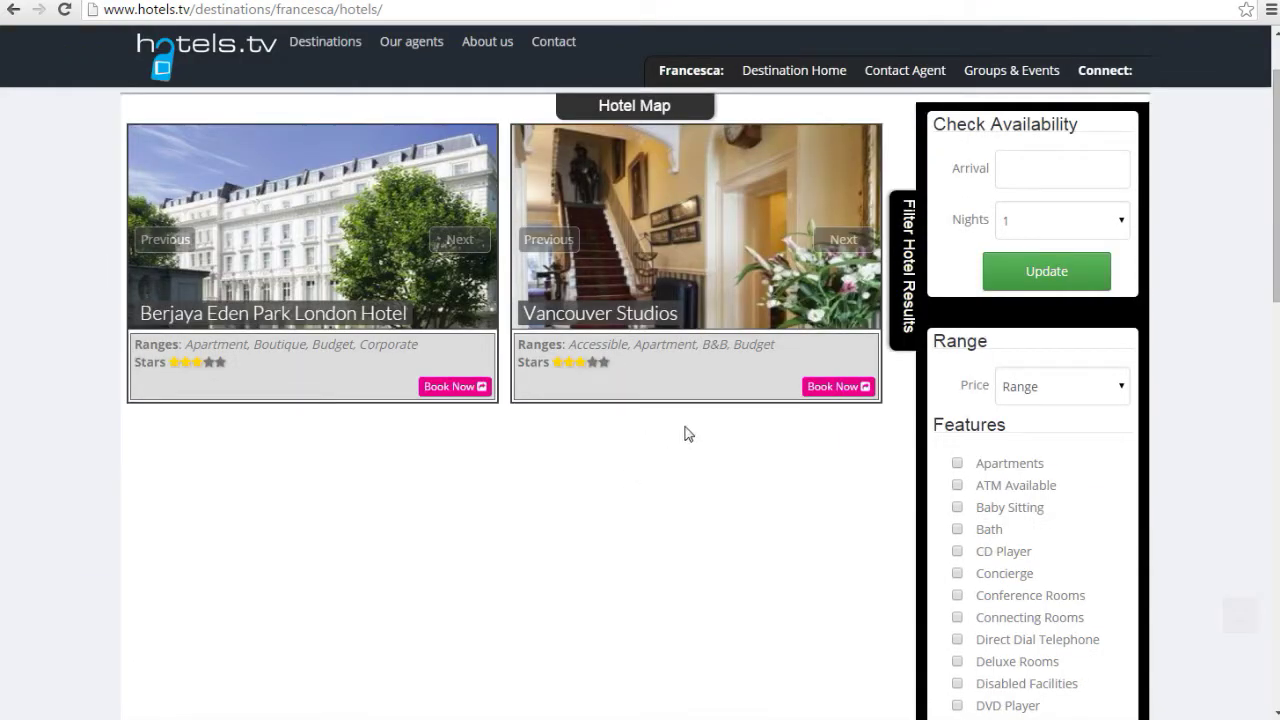
Open the Vancouver Studios hotel page and set the new box's title to Vancouver Studios
left_click(678, 291)
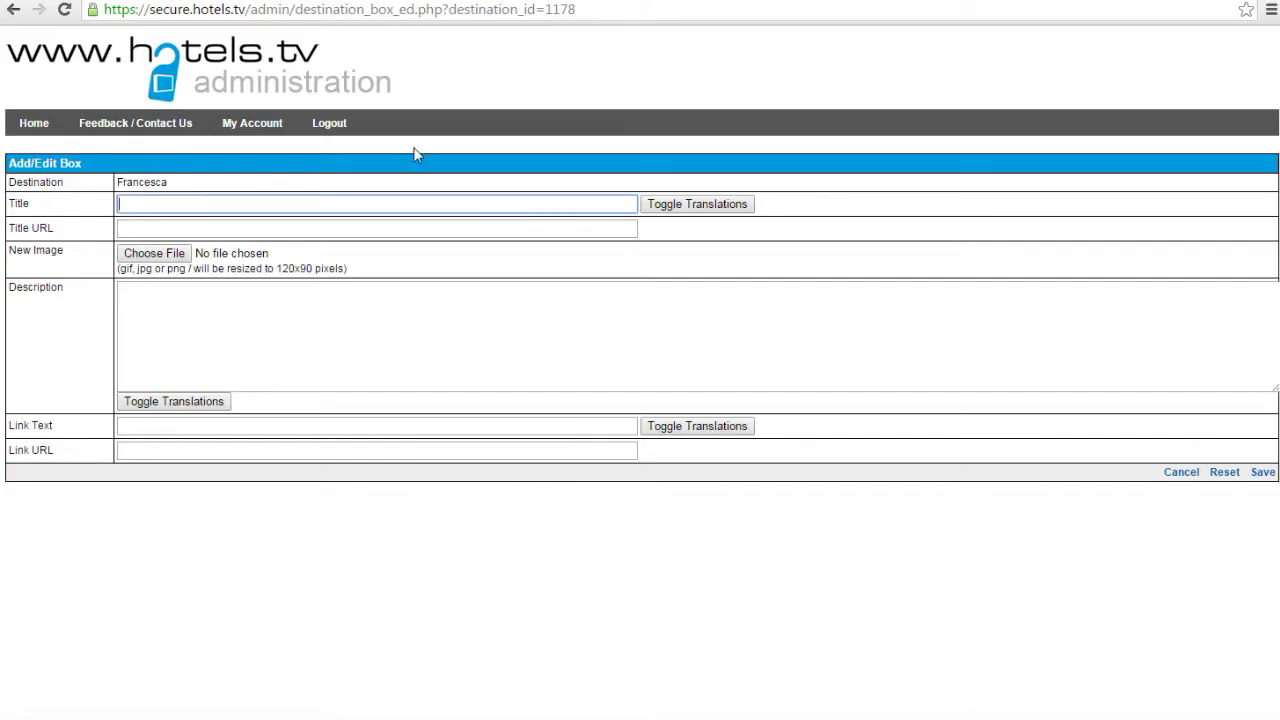
type("Van")
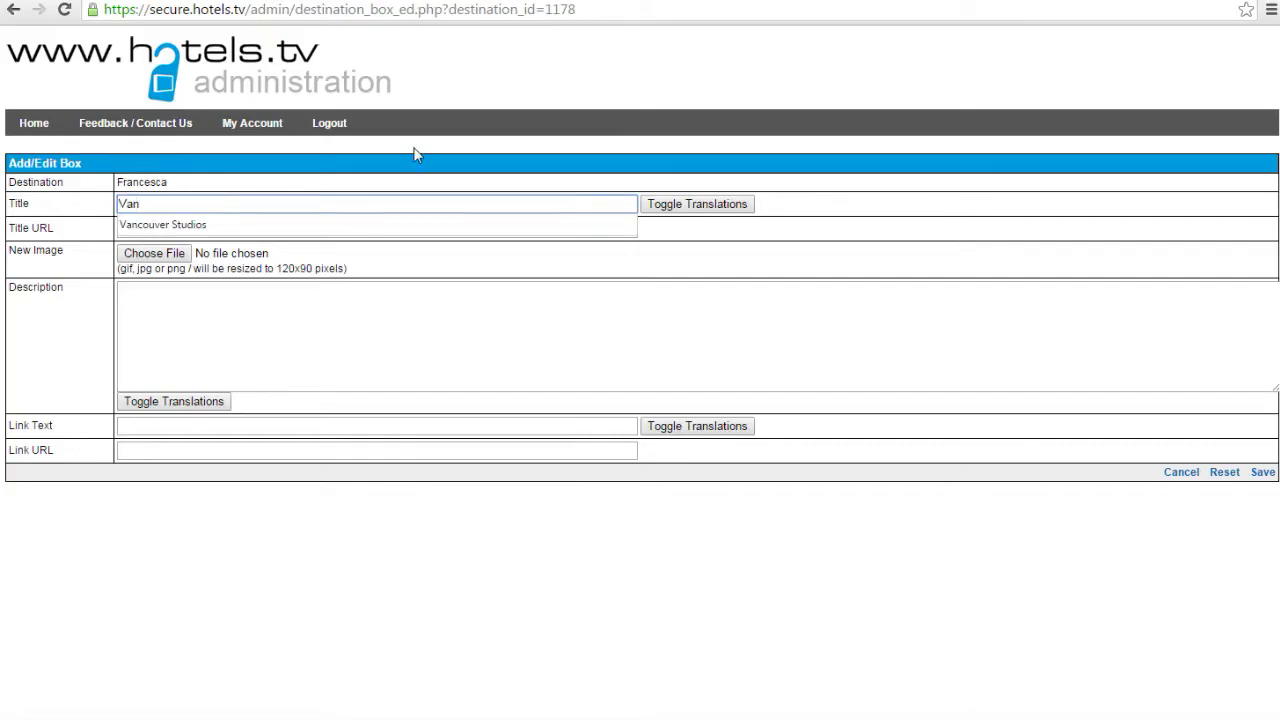
key("Down")
key("Return")
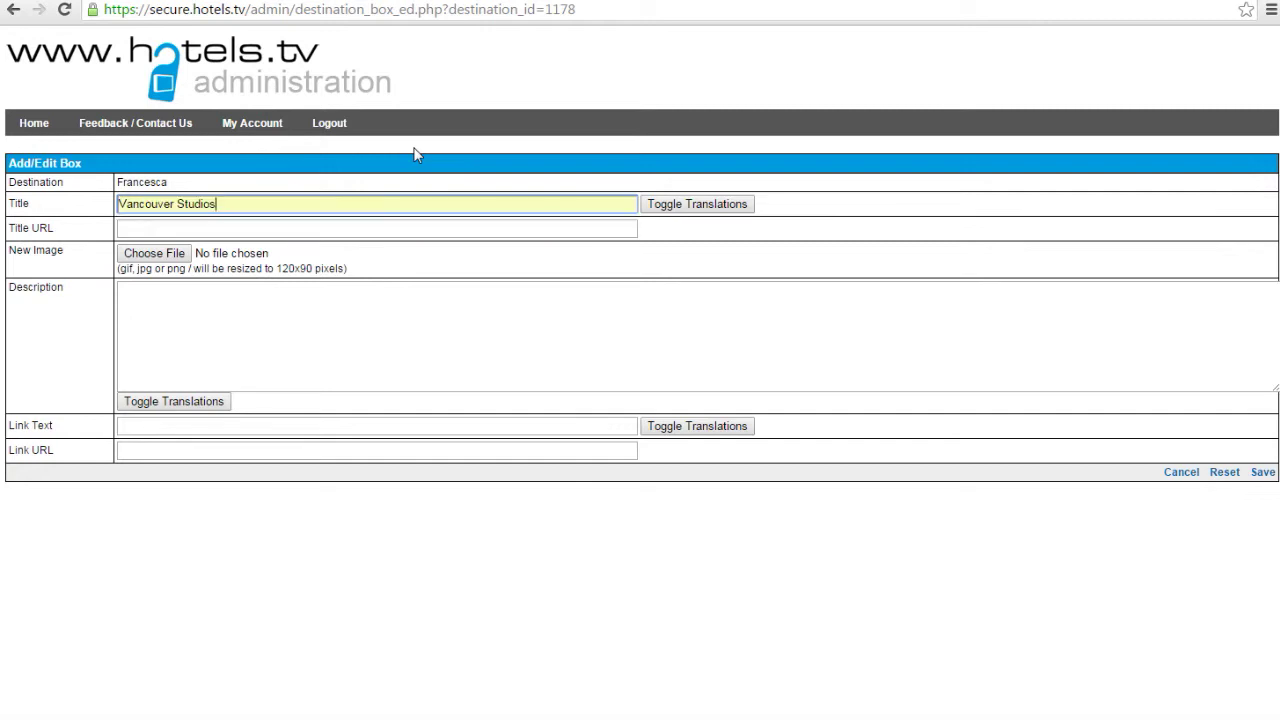
left_click(263, 229)
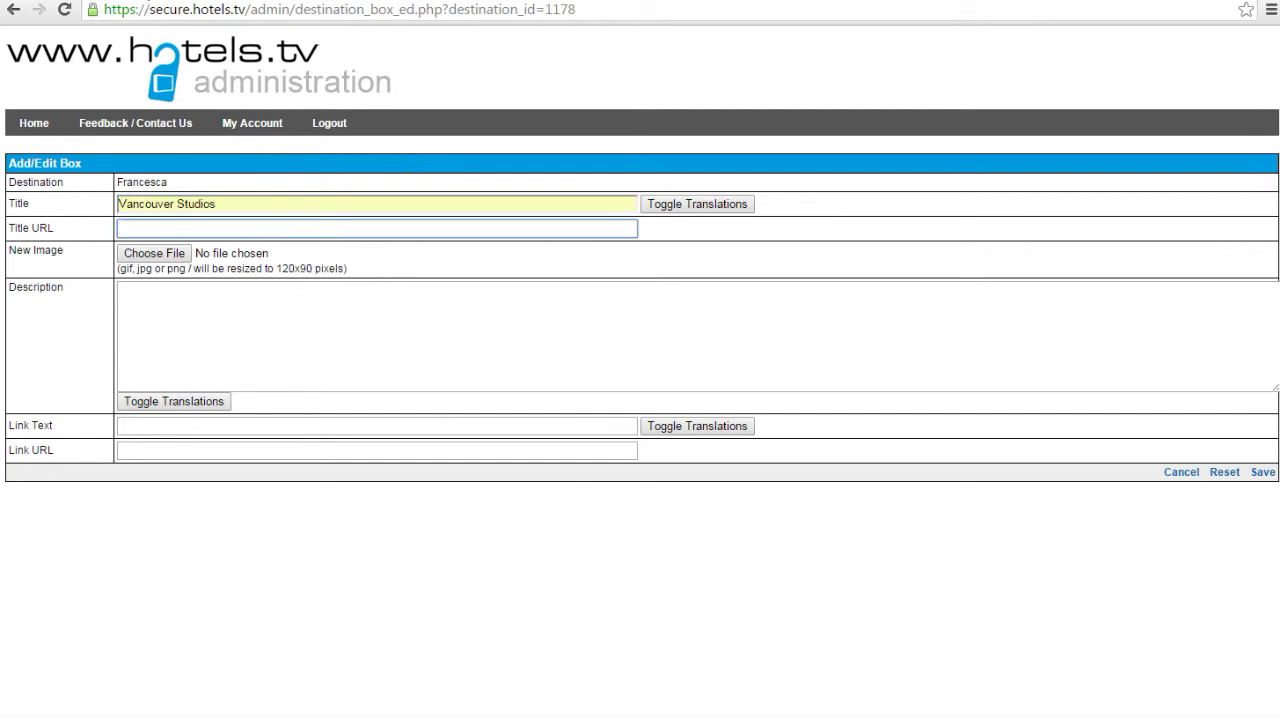
Copy the Vancouver Studios public page's web address for reuse in the box form
left_click(145, 3)
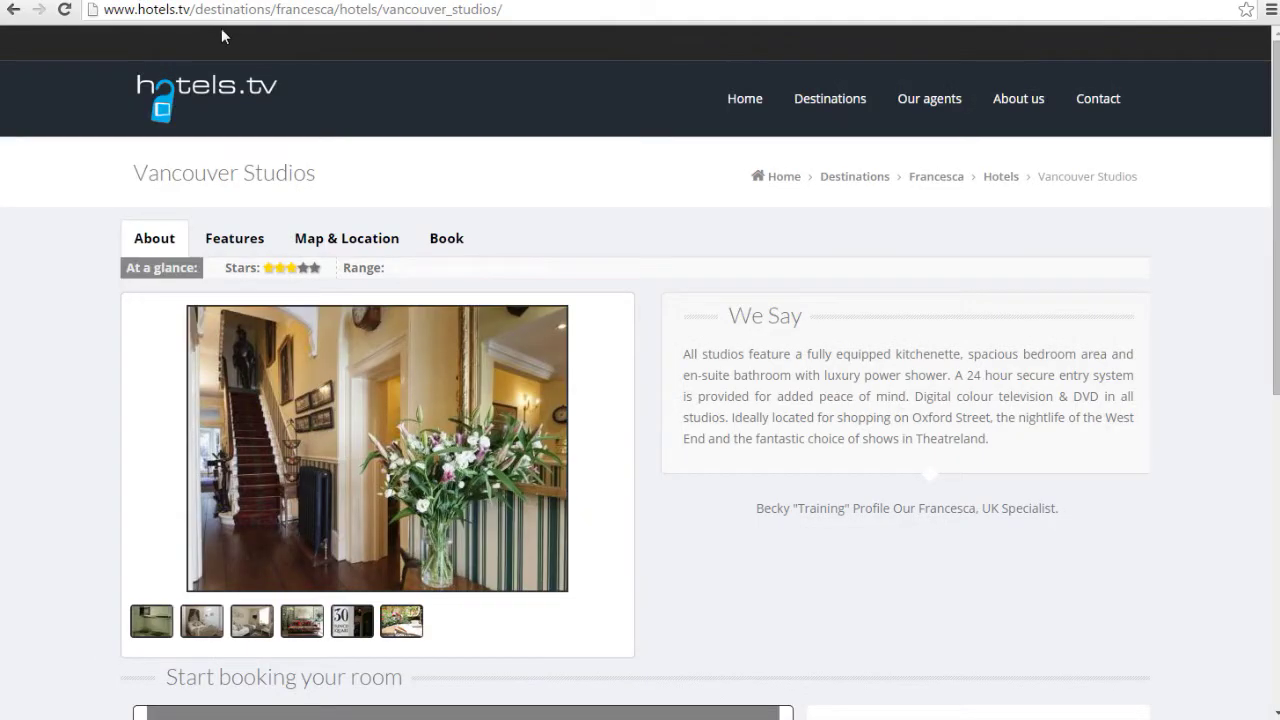
left_click_drag(513, 9, 102, 14)
key("ctrl+c")
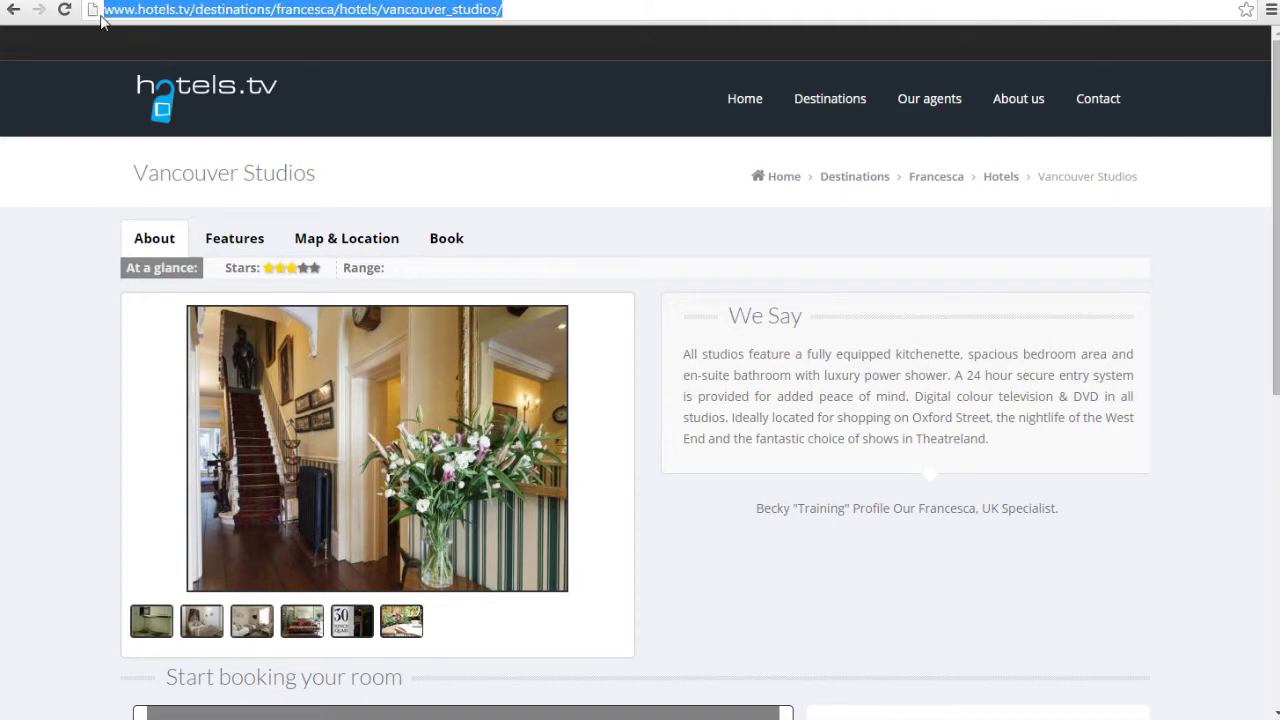
left_click(226, 2)
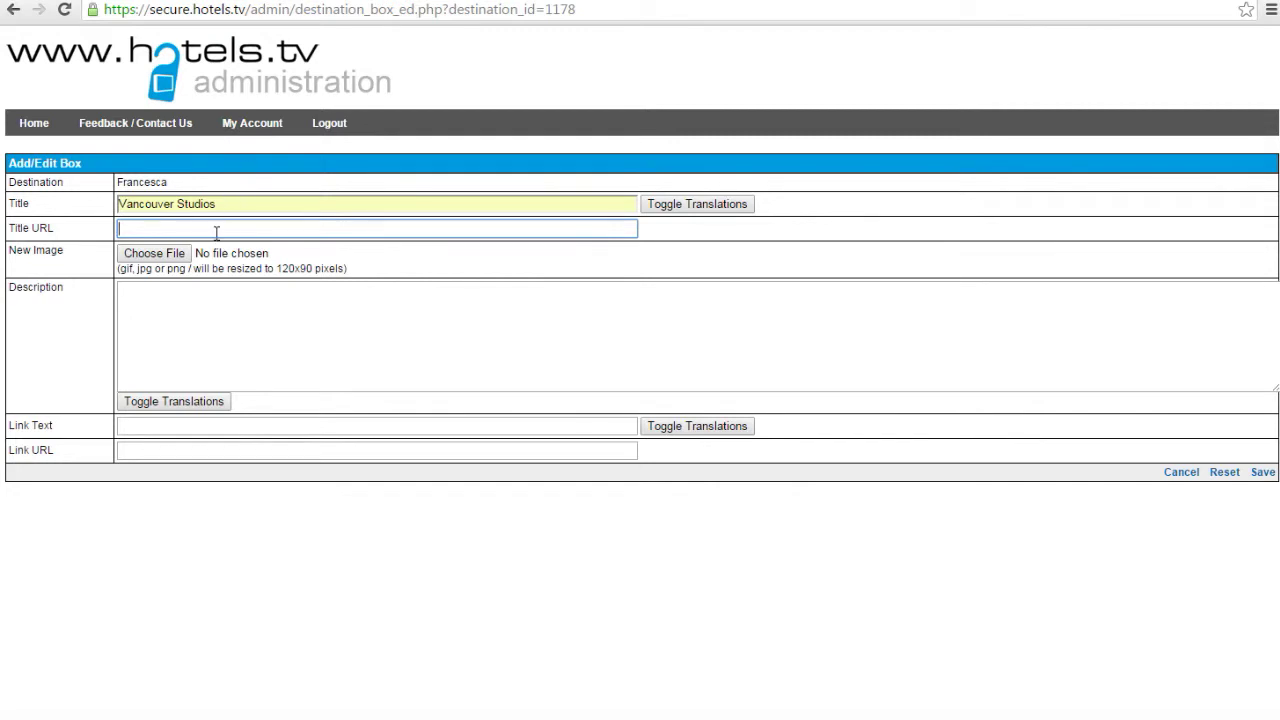
key("ctrl+v")
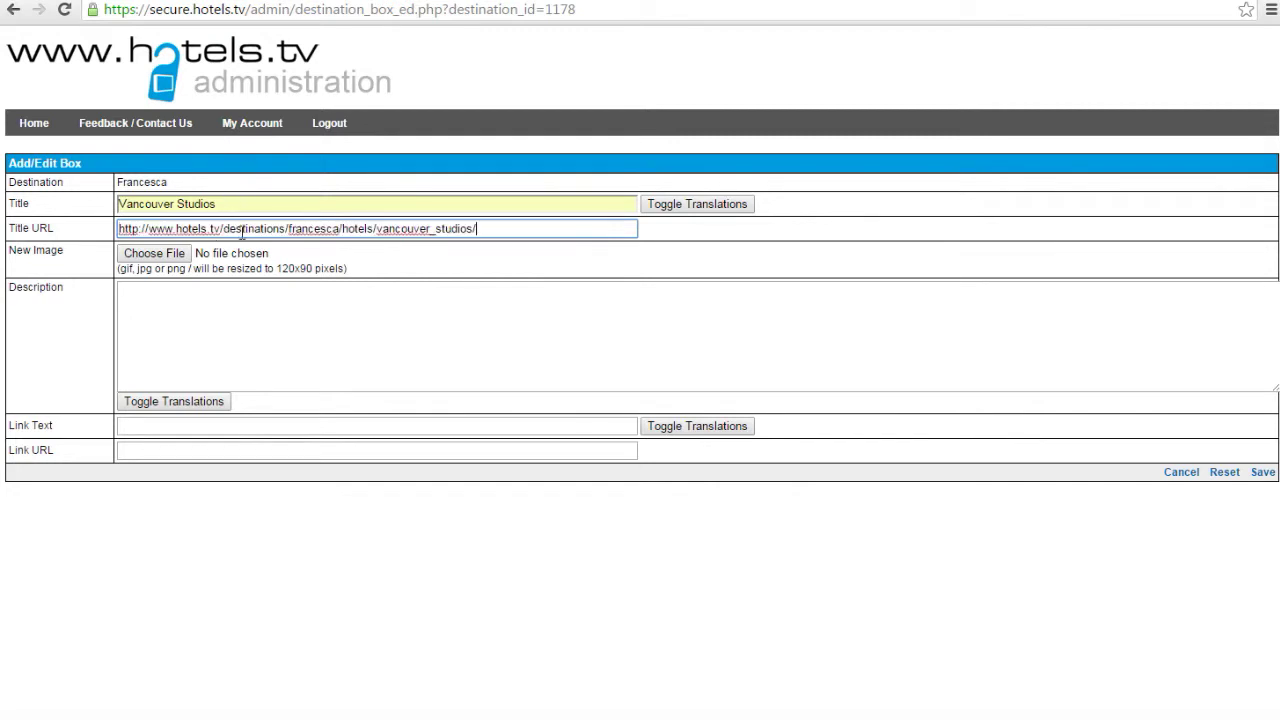
left_click(161, 449)
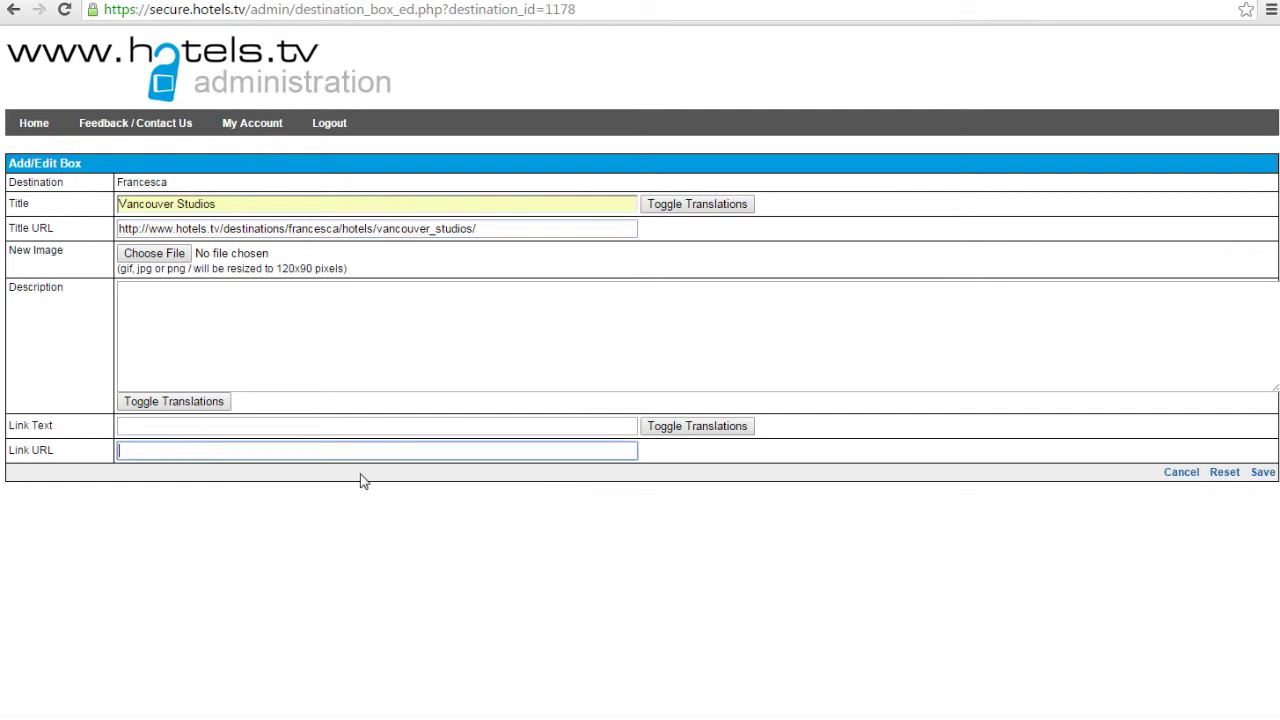
key("ctrl+v")
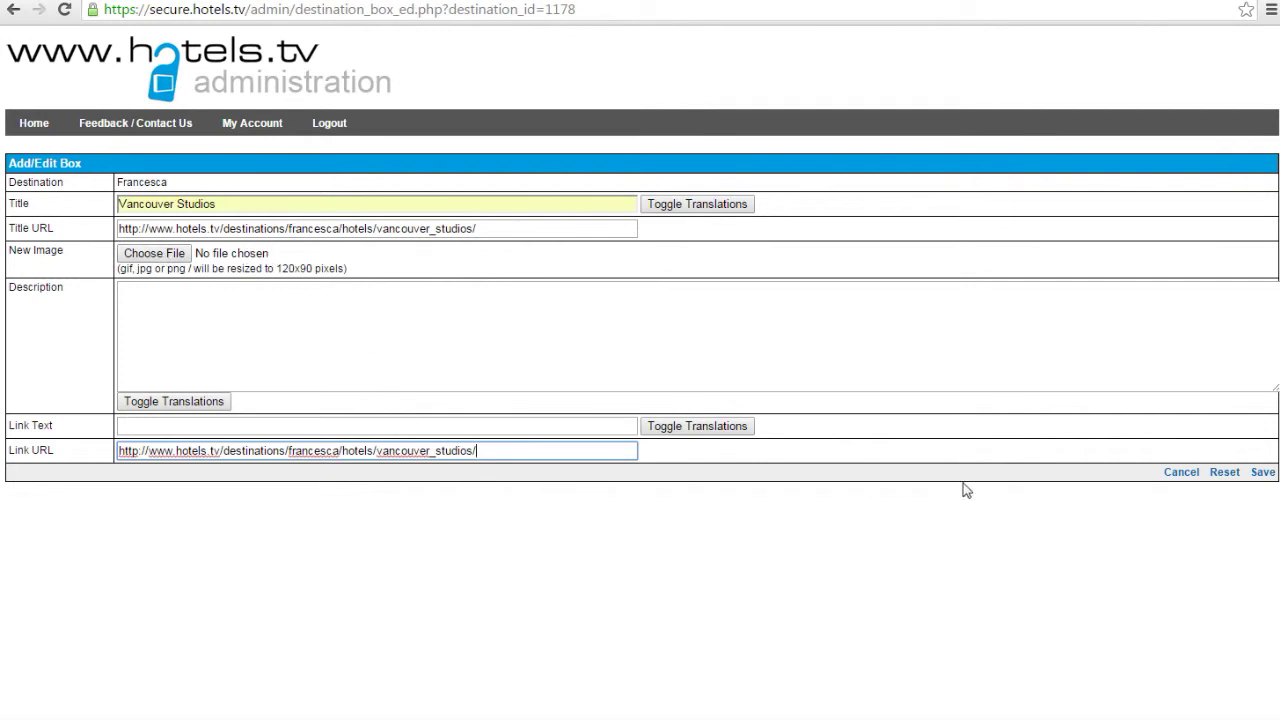
Save the Vancouver Studios box, return to Francesca's boxes, and select its address
left_click(1263, 476)
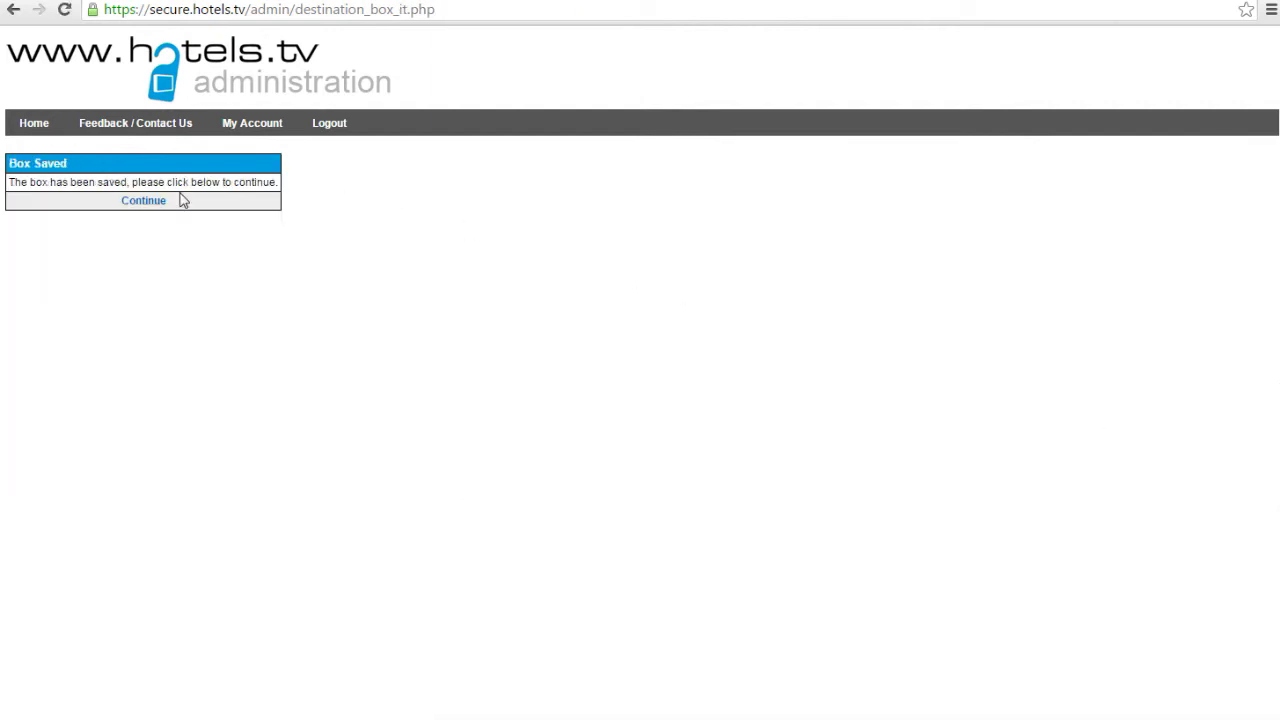
left_click(156, 203)
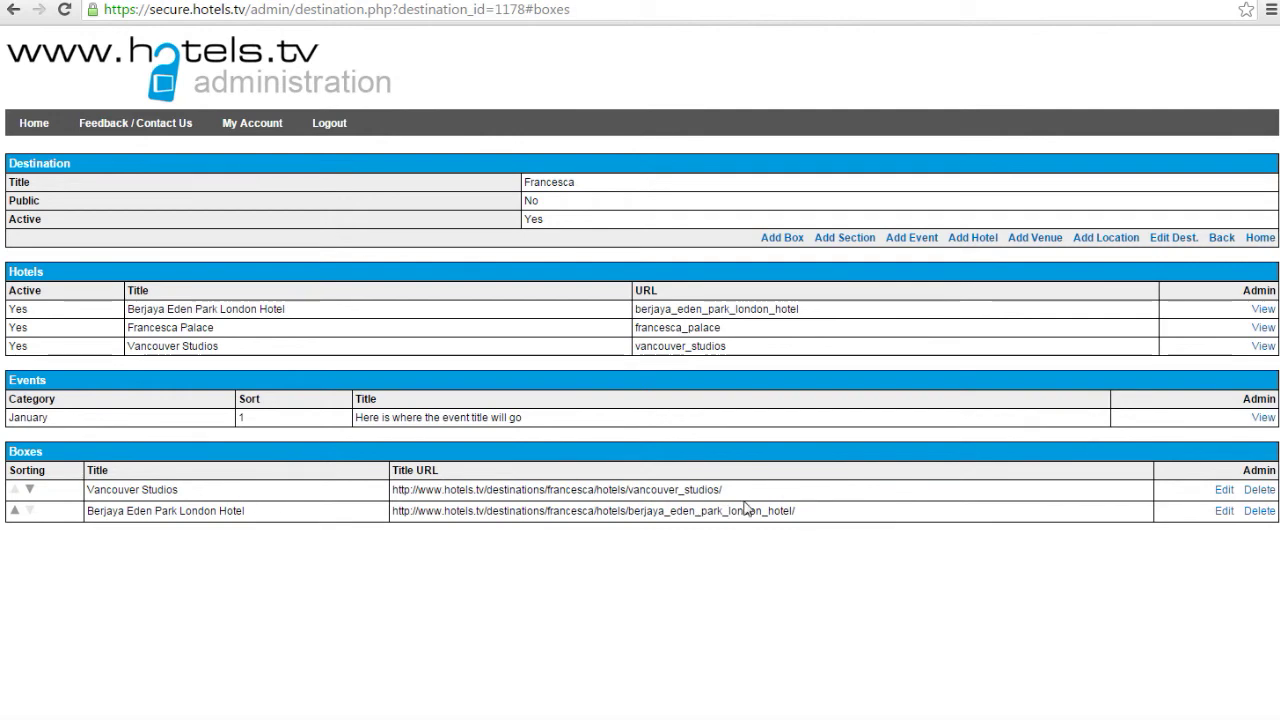
left_click_drag(722, 492, 410, 490)
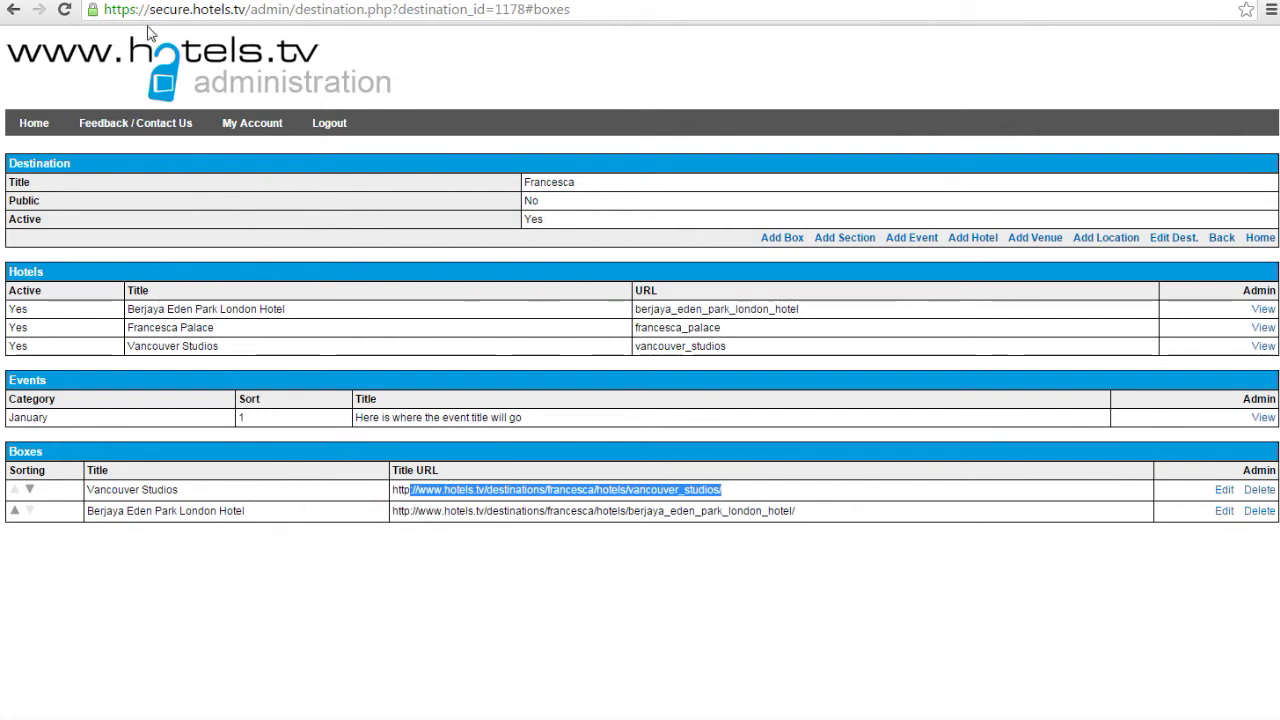
Load the Vancouver Studios box's address on the live hotels.tv site
key("ctrl+l")
key("ctrl+v")
key("Return")
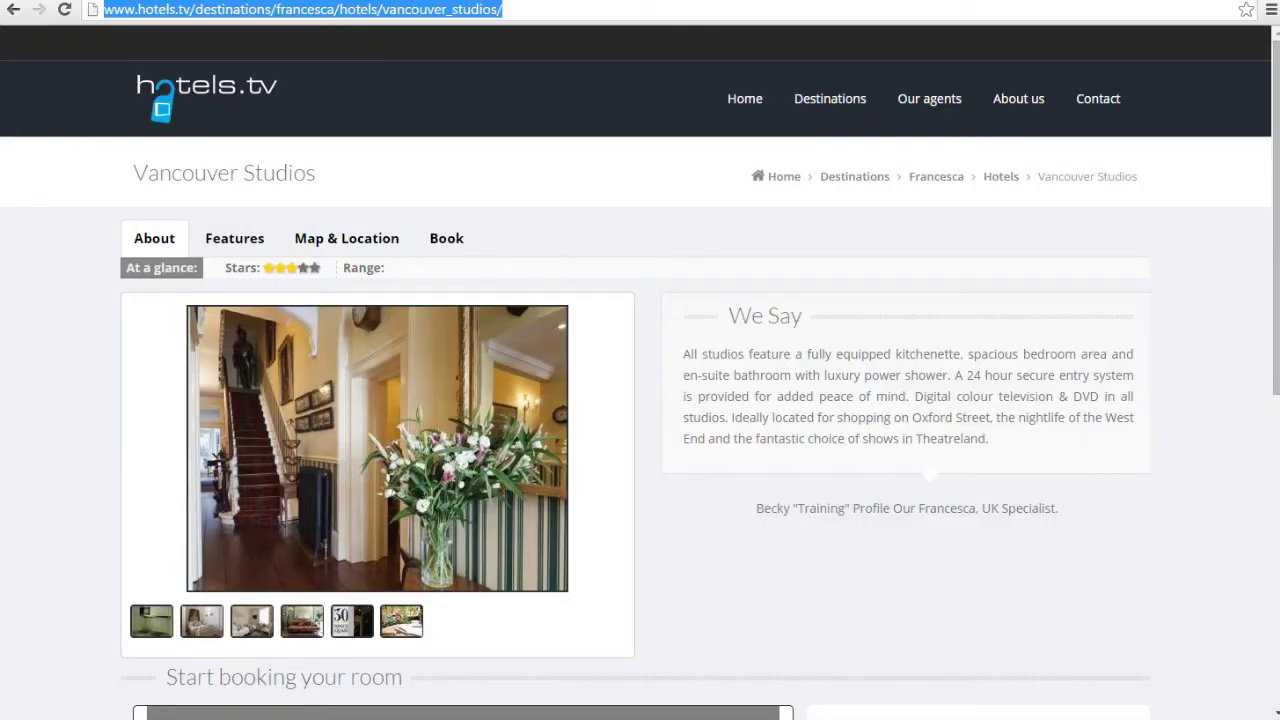
Go to the Francesca destination page and view Vancouver Studios under Featured Francesca Hotels
left_click(930, 181)
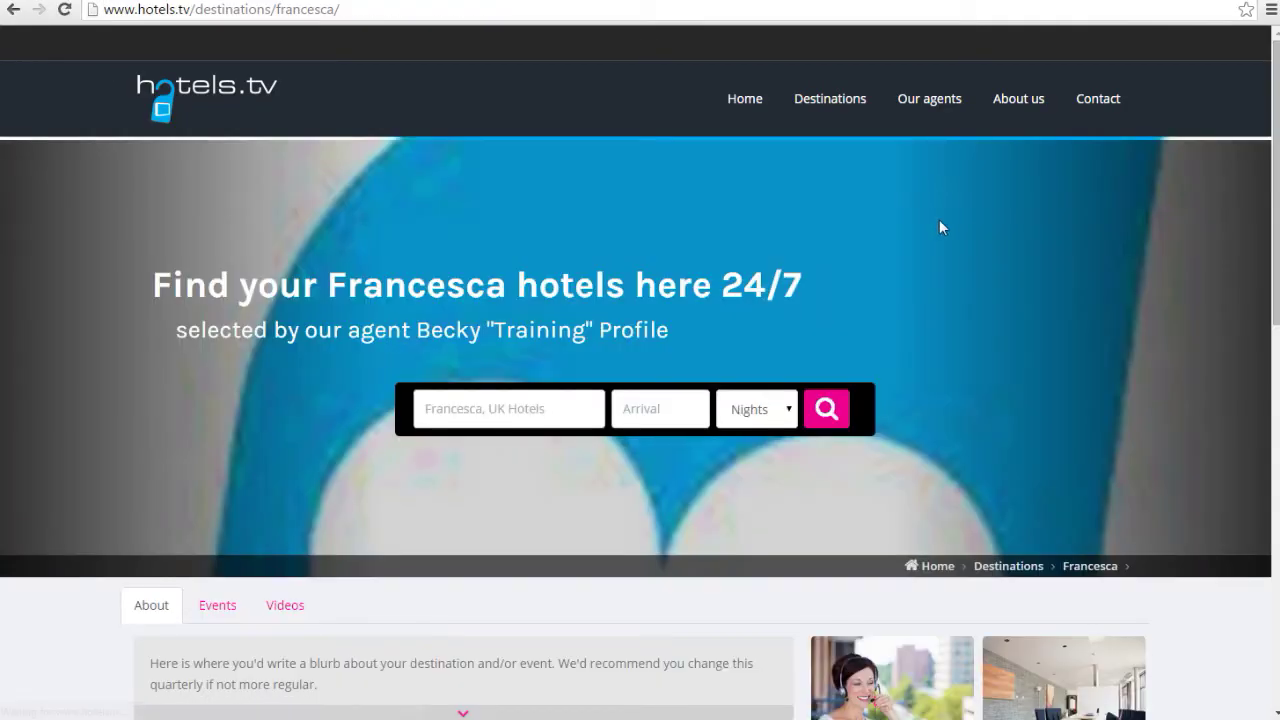
scroll(941, 220, "down", 3)
scroll(942, 221, "down", 3)
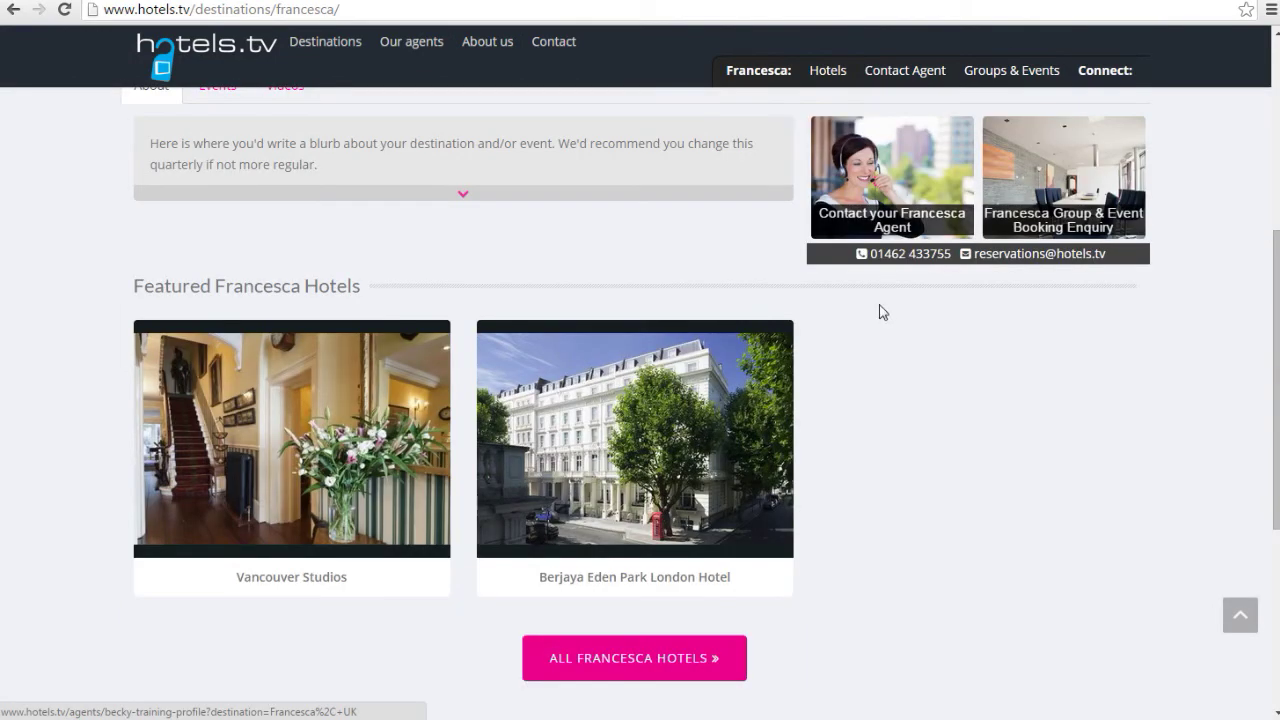